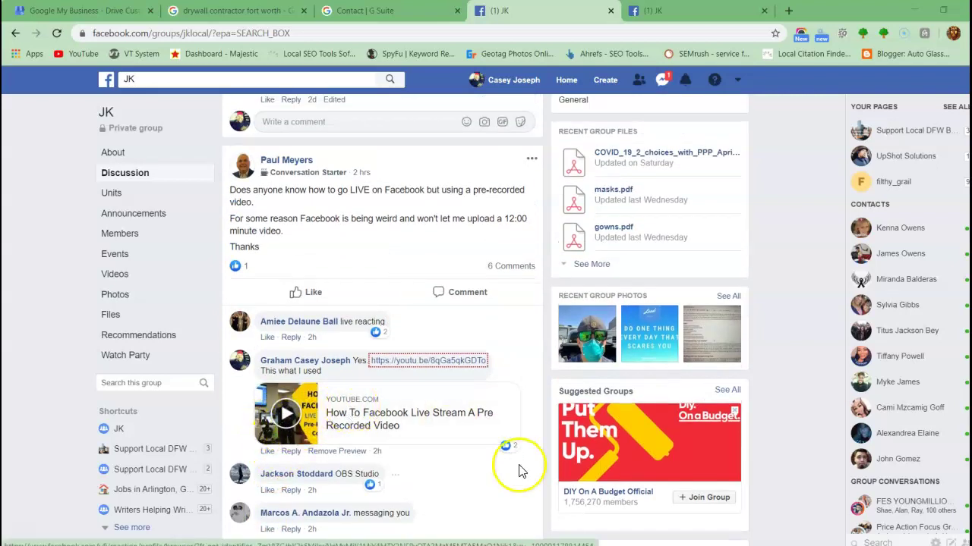
Bring OBS Studio forward and cancel a new scene, keeping the Scene, Thumbnail and video scenes.
scroll(379, 516, "down", 1)
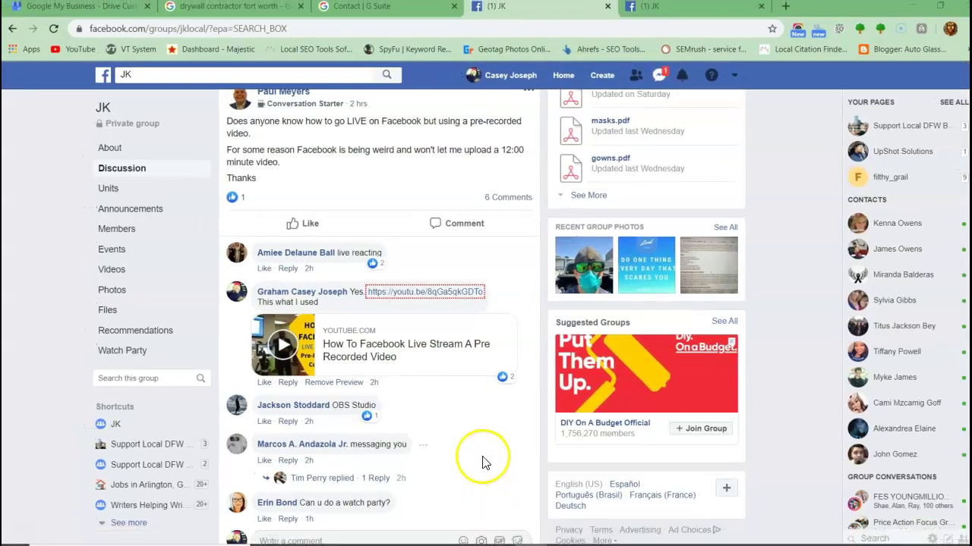
left_click(498, 537)
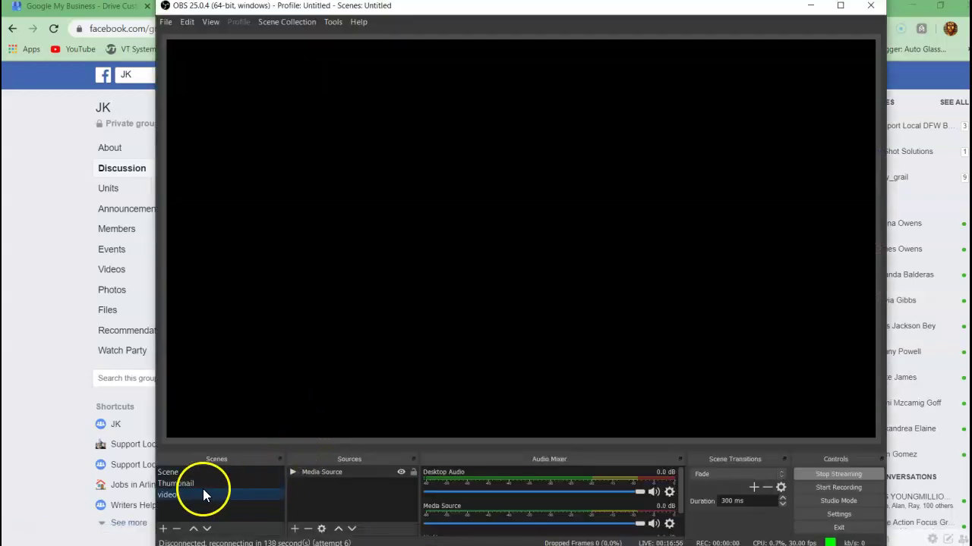
left_click(164, 531)
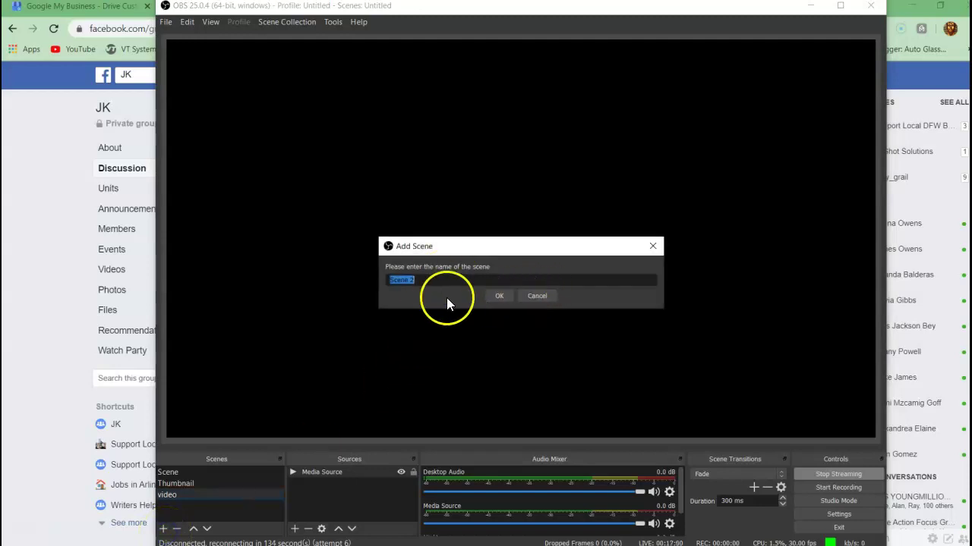
left_click(537, 296)
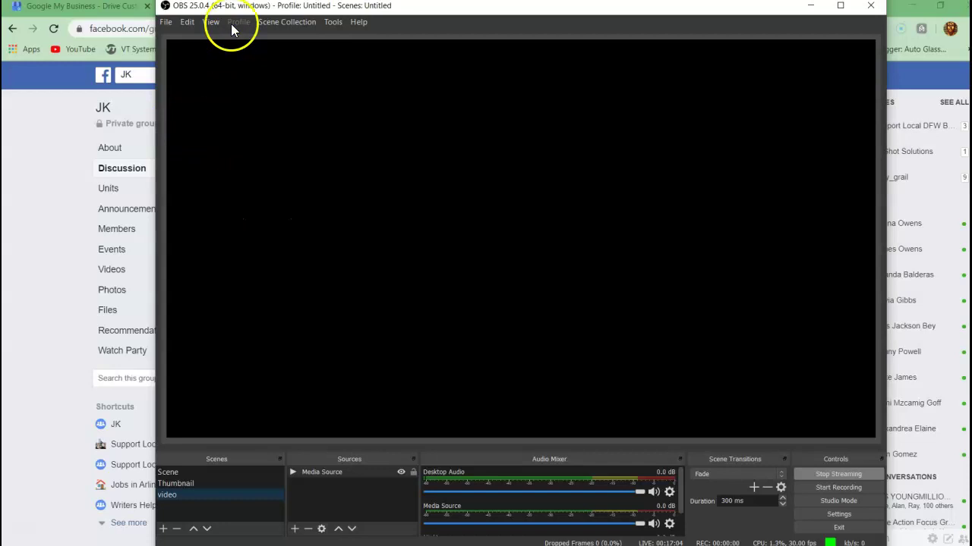
mouse_move(390, 532)
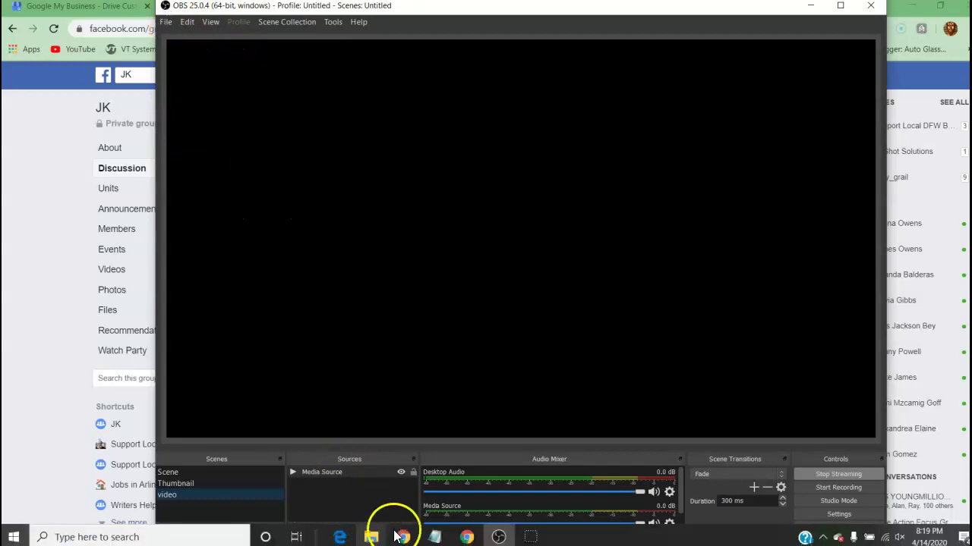
mouse_move(499, 537)
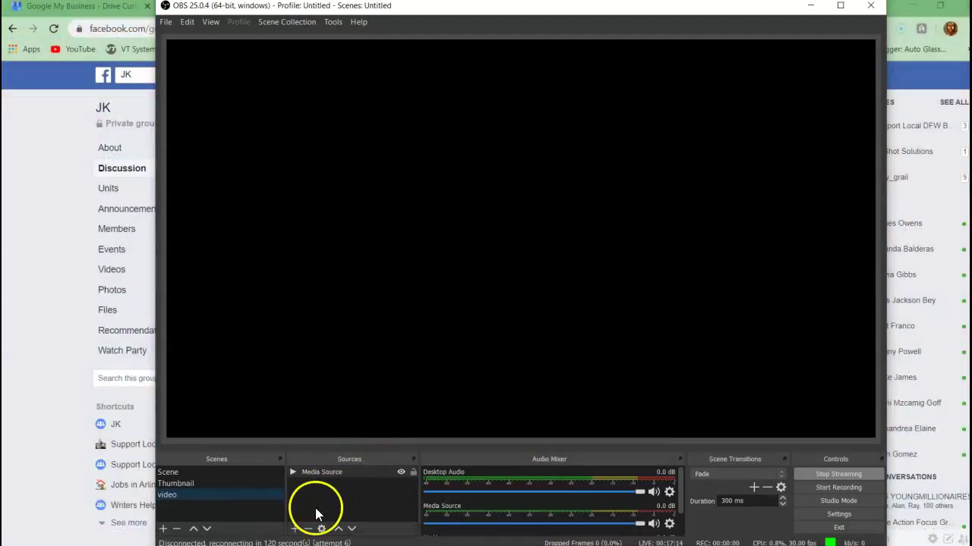
Look through the Thumbnail and video scenes and the Media Source option without adding a source.
left_click(186, 484)
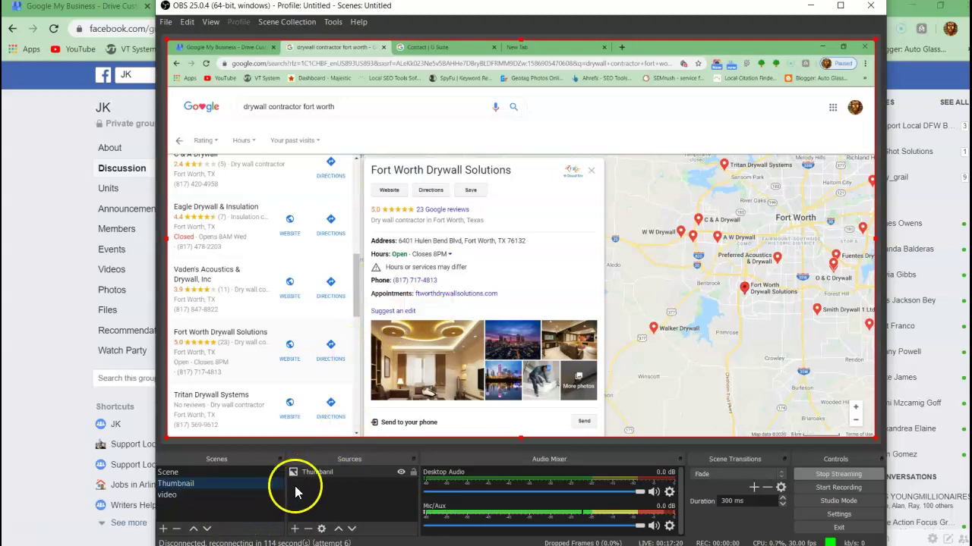
left_click(295, 530)
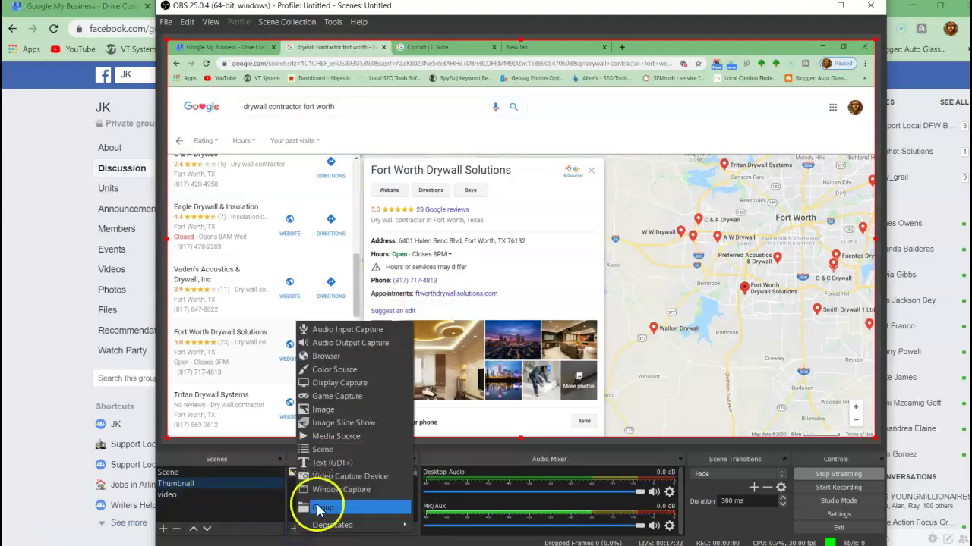
left_click(219, 489)
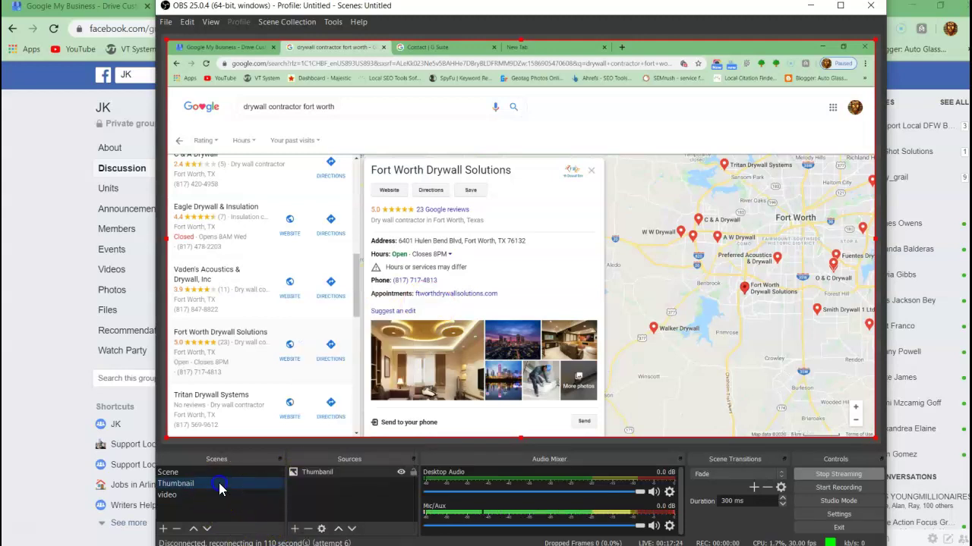
left_click(294, 530)
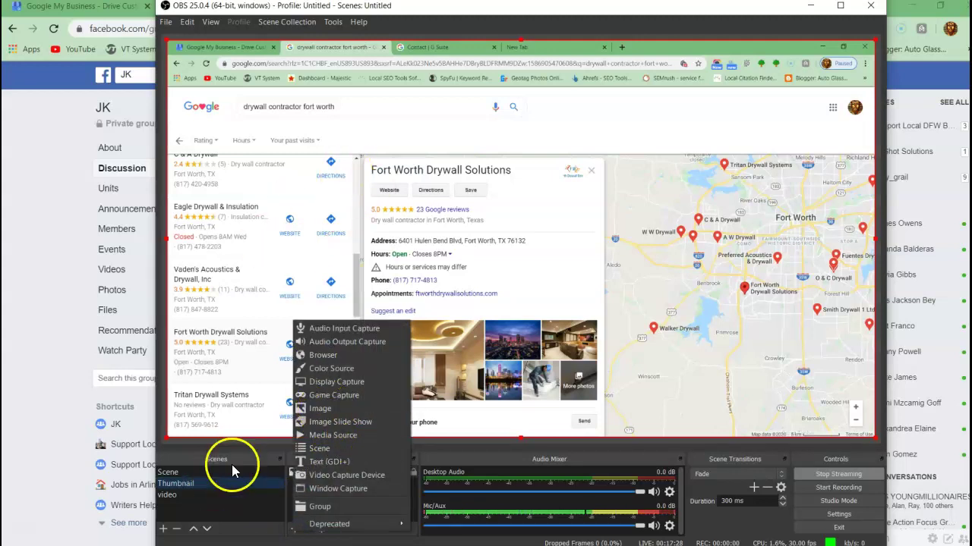
left_click(211, 495)
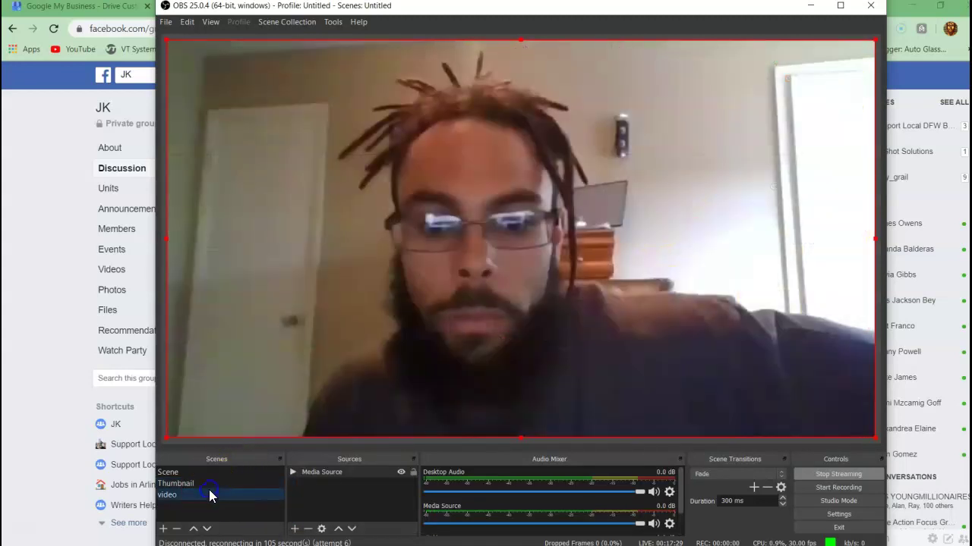
left_click(295, 529)
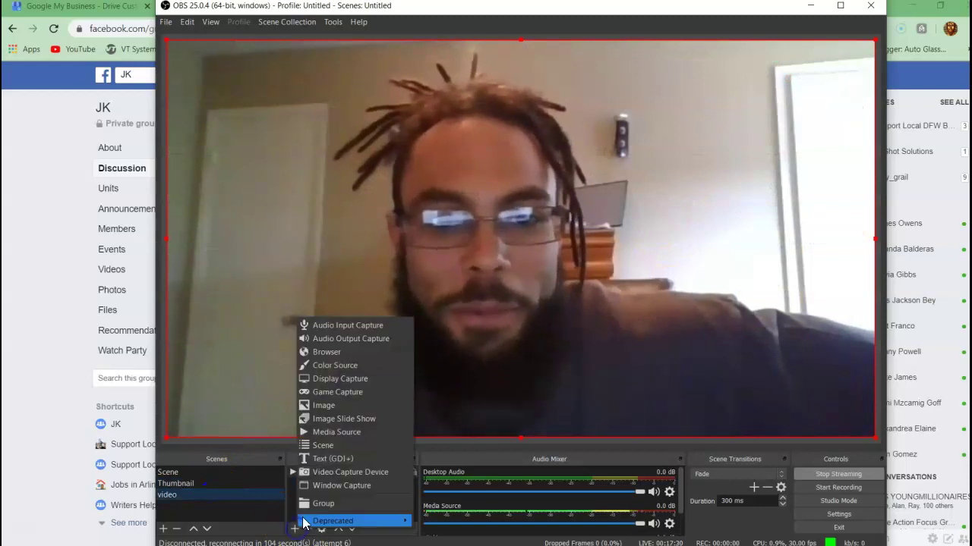
left_click(325, 434)
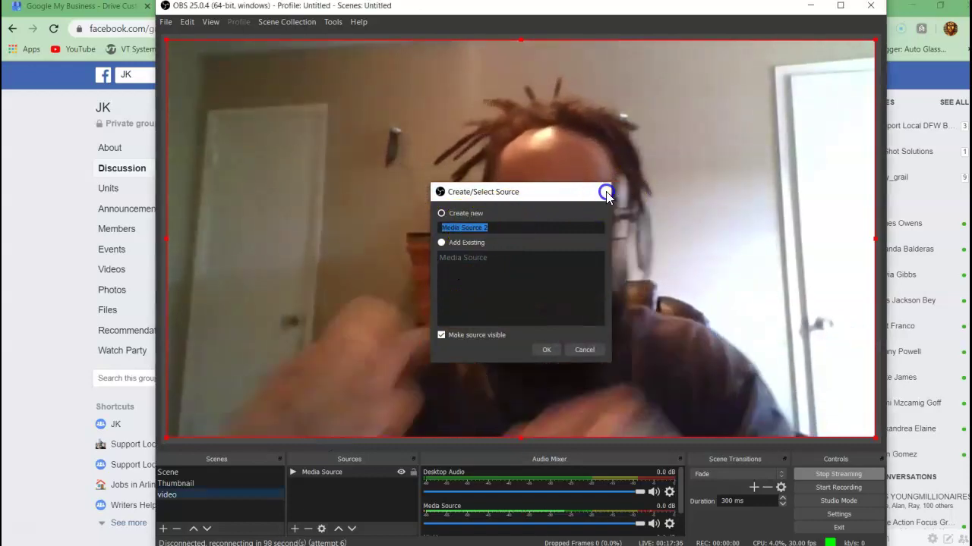
left_click(599, 191)
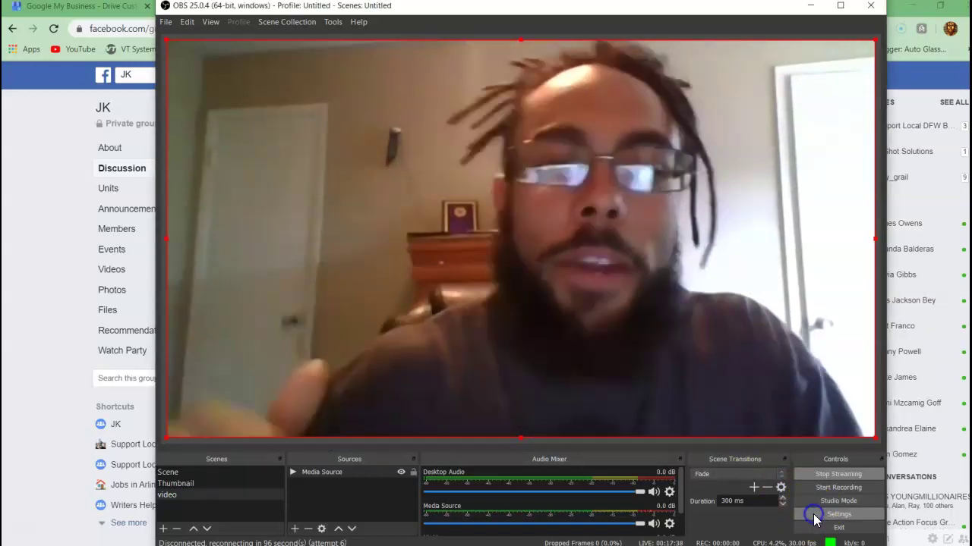
Check the stream key under Settings > Stream, close Settings and minimise OBS.
left_click(813, 515)
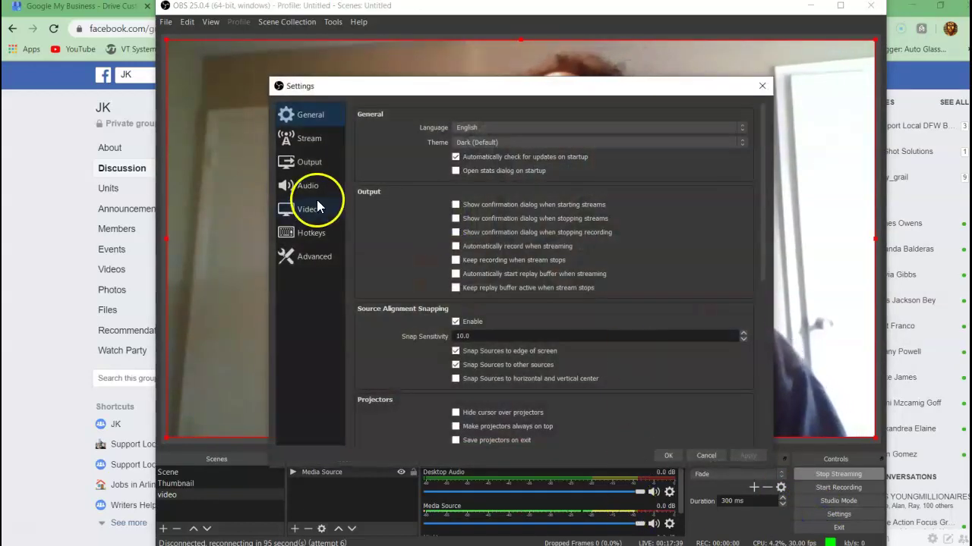
left_click(311, 141)
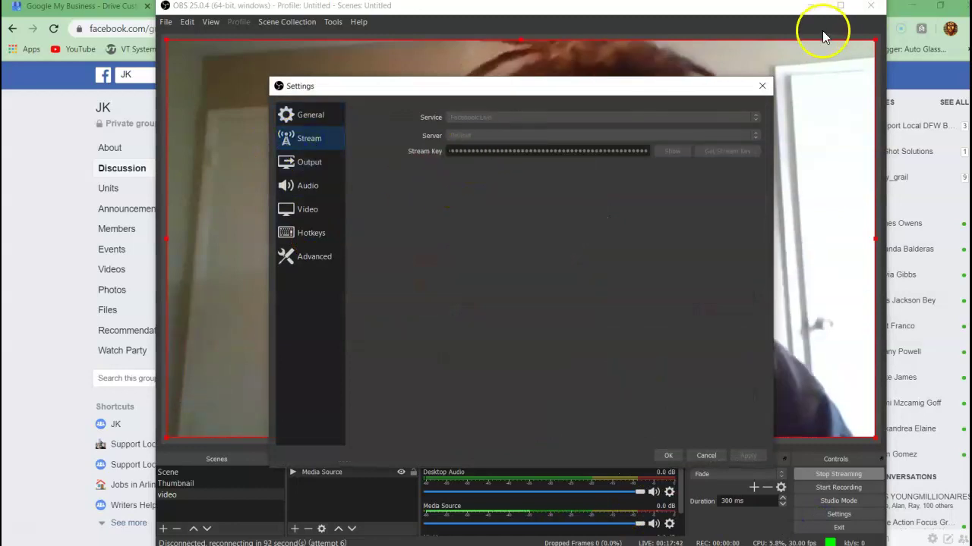
left_click(796, 27)
left_click(761, 86)
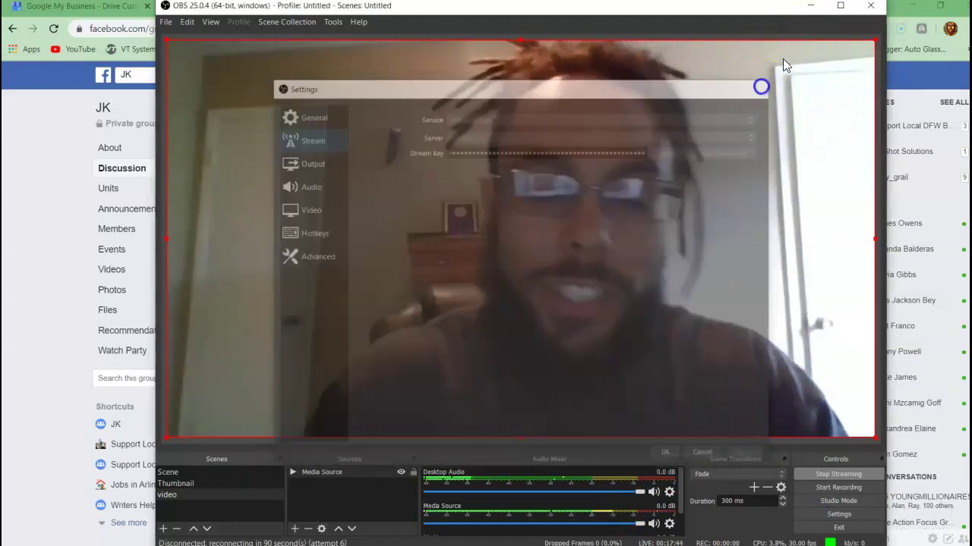
left_click(810, 6)
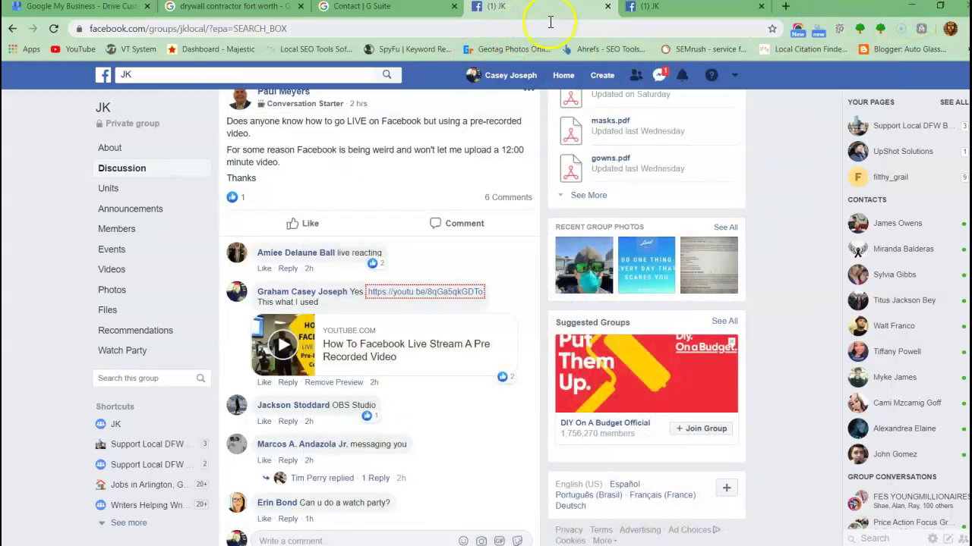
From the second JK tab, go to your profile and start a new Live Video.
left_click(659, 7)
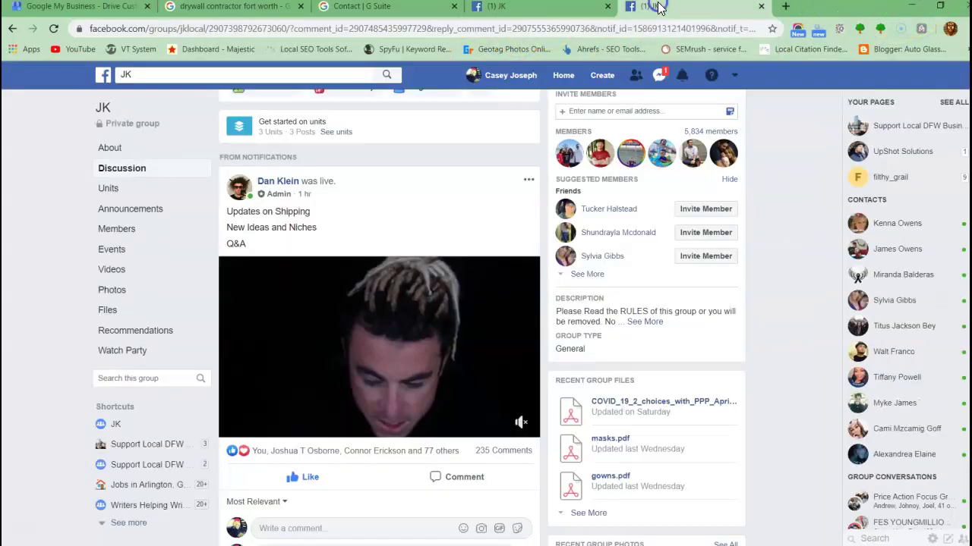
left_click(347, 32)
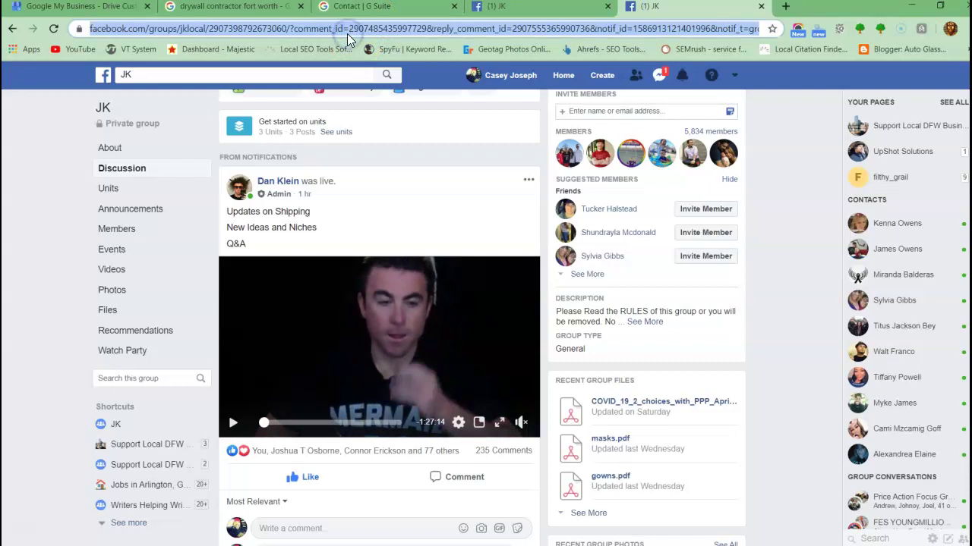
left_click(505, 75)
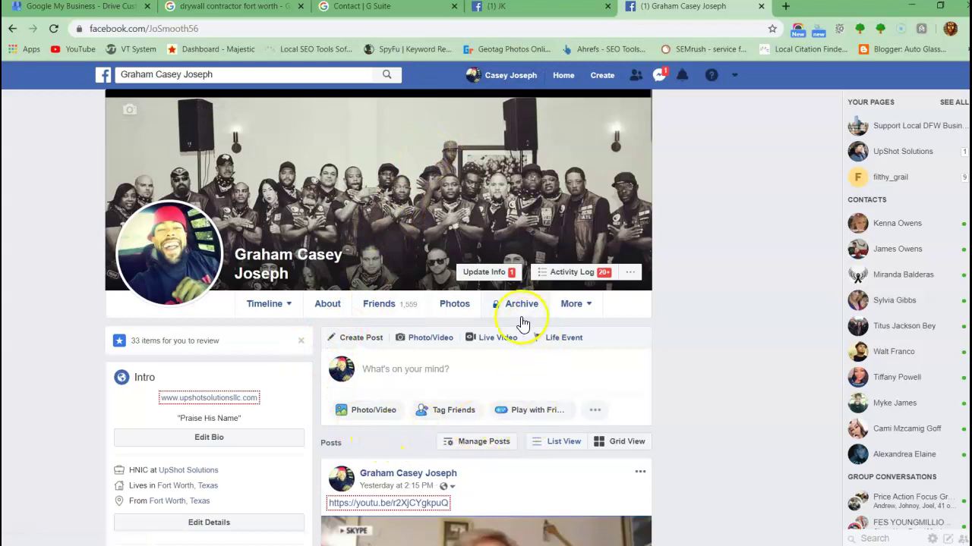
left_click(490, 347)
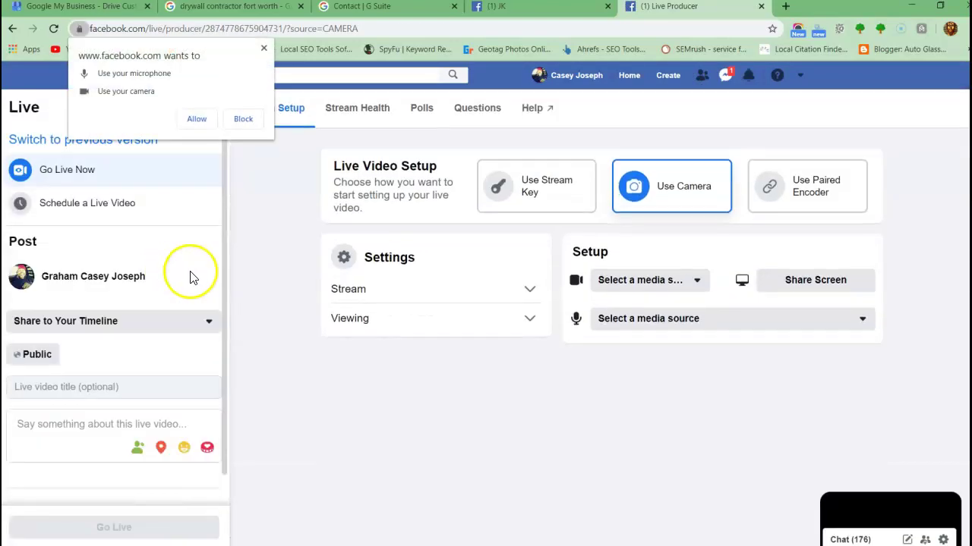
Dismiss the camera prompt and keep Share to Your Timeline as the destination.
left_click(263, 48)
left_click(163, 327)
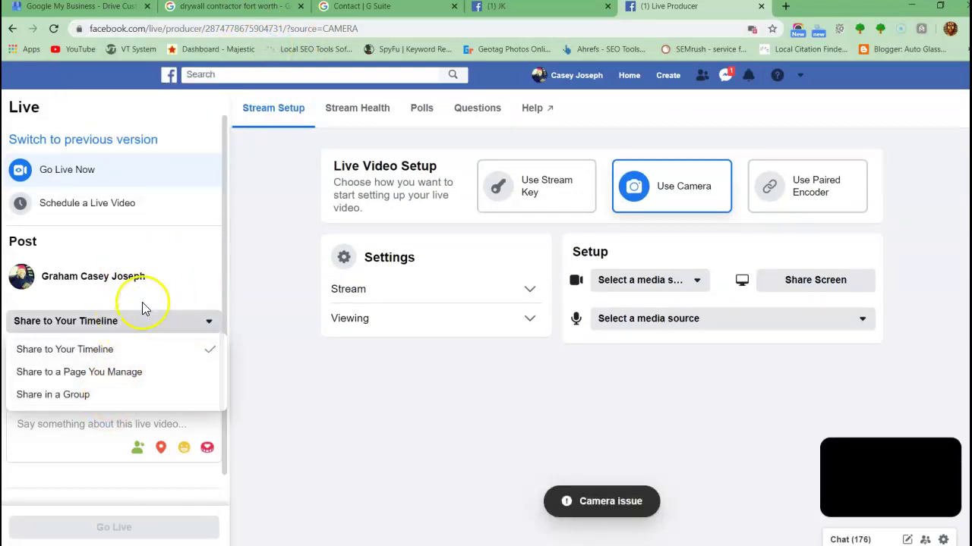
left_click(169, 249)
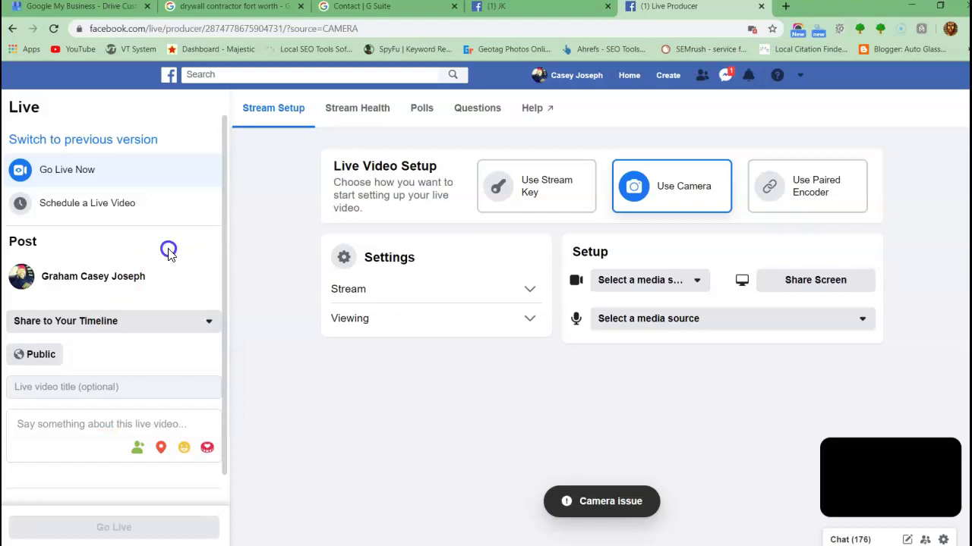
left_click(146, 321)
left_click(130, 353)
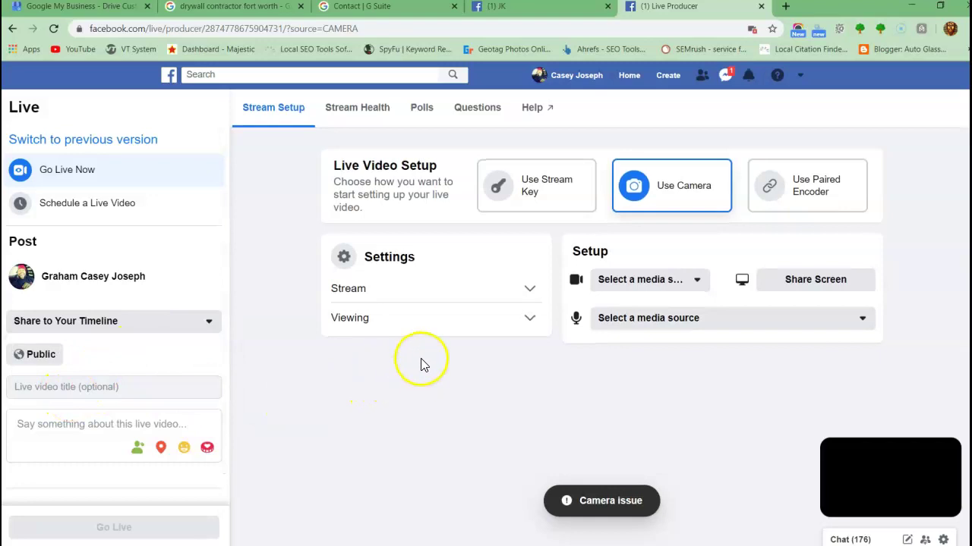
Switch the setup to Use Stream Key and copy the stream key.
left_click(501, 189)
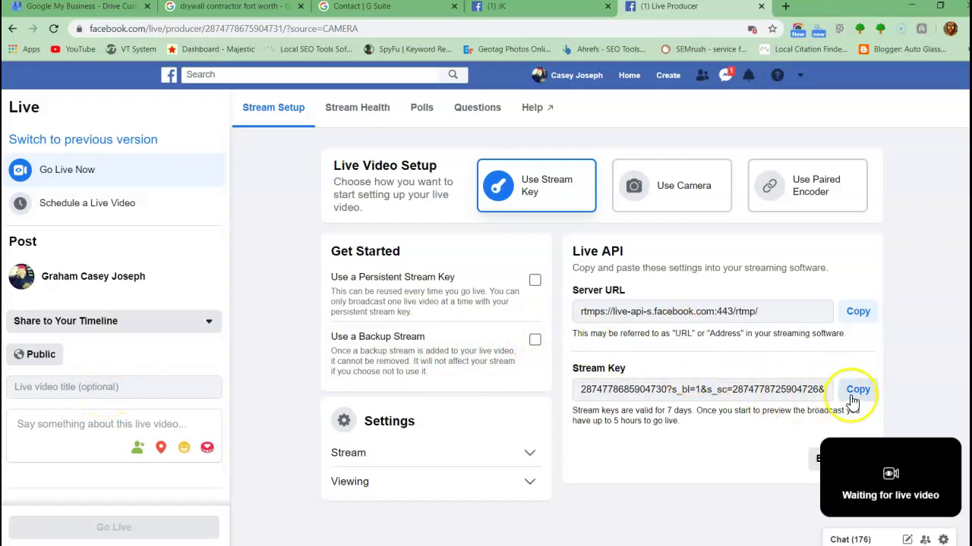
left_click(798, 389)
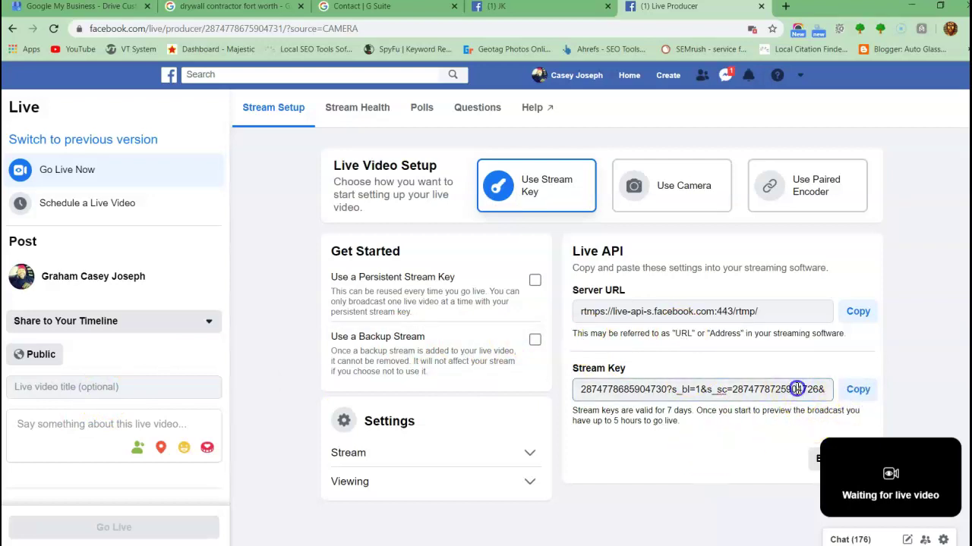
left_click(858, 390)
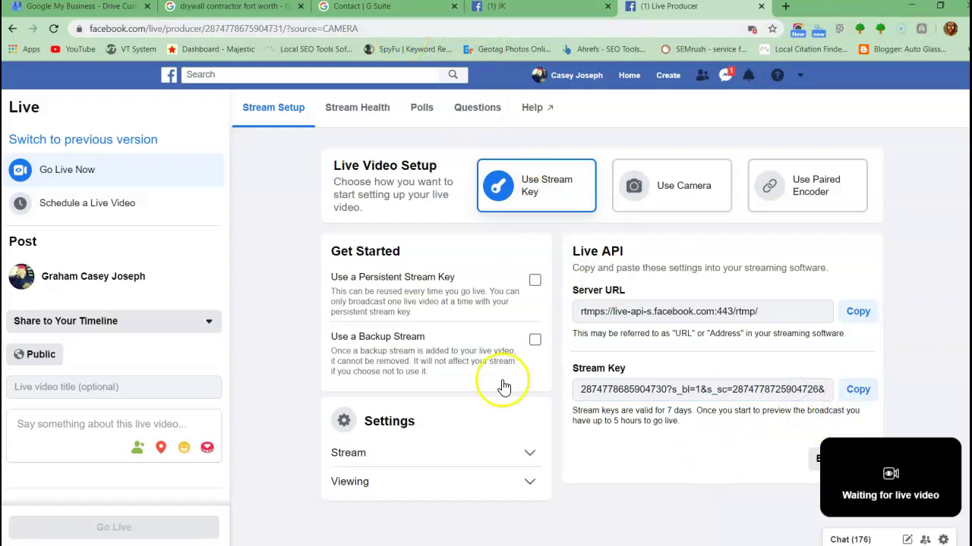
Select the Thumbnail scene and confirm Settings > Stream holds the Facebook Live stream key.
left_click(499, 536)
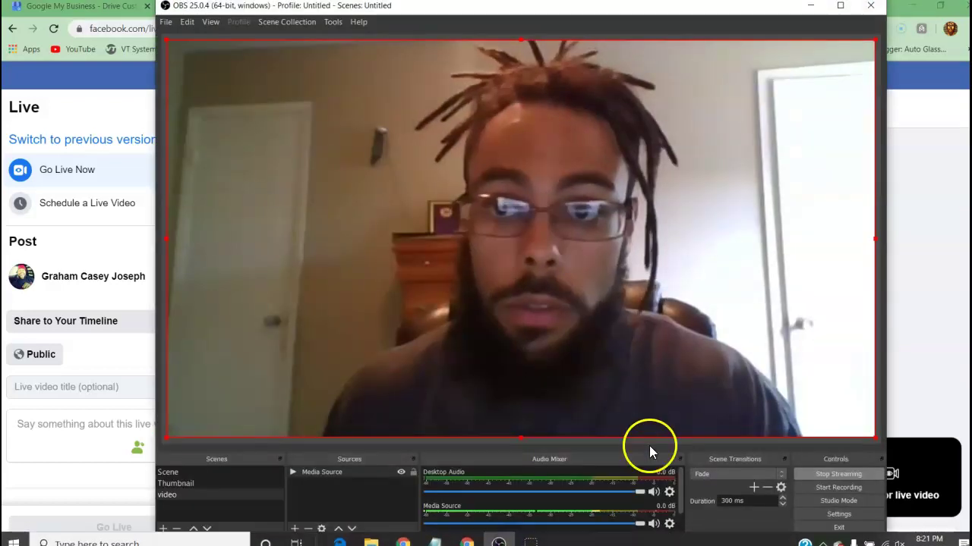
left_click(163, 484)
left_click(830, 519)
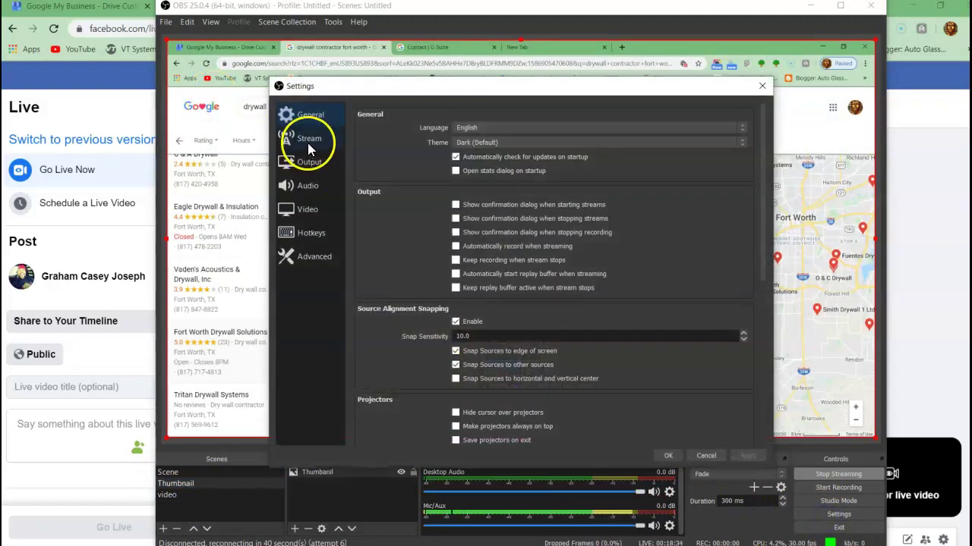
left_click(309, 143)
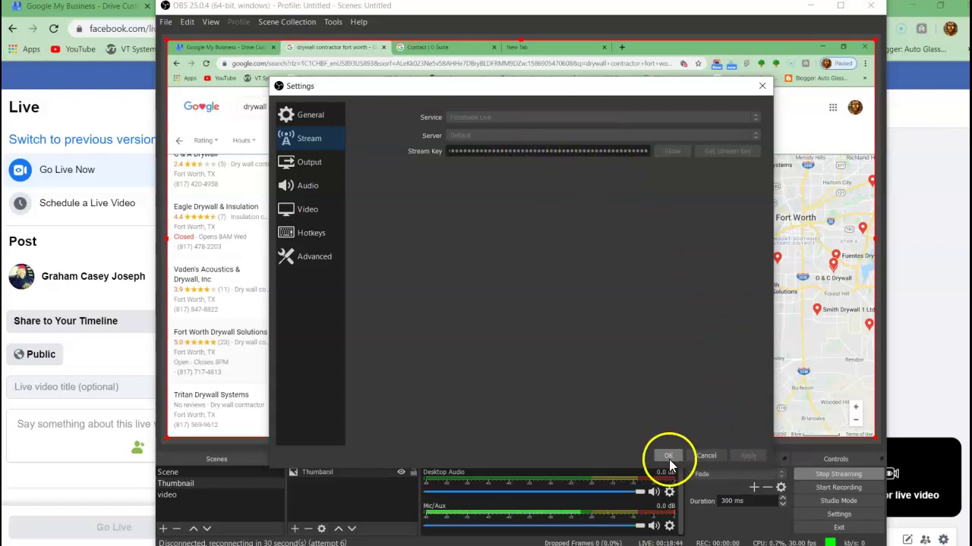
left_click(763, 86)
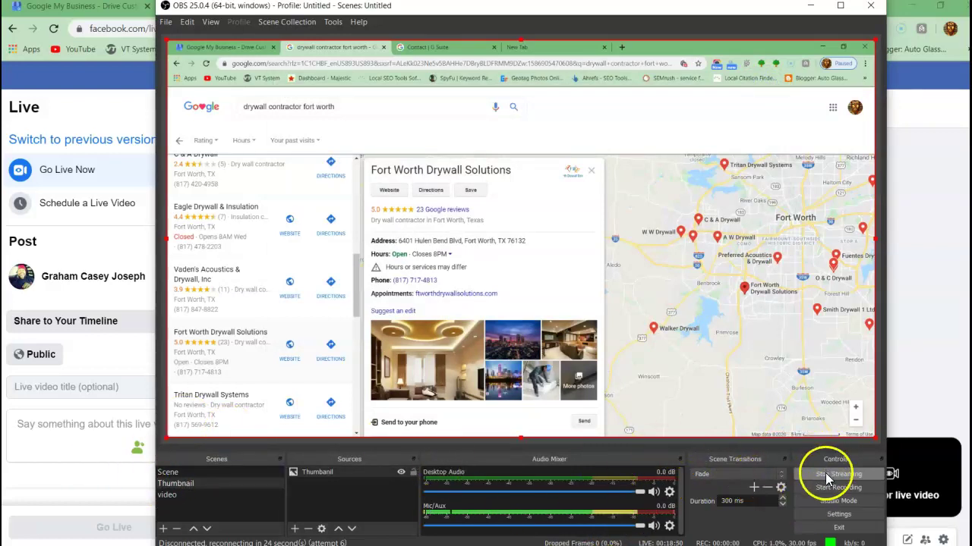
Stop the reconnecting stream with Stop Streaming in the Controls panel.
left_click(827, 475)
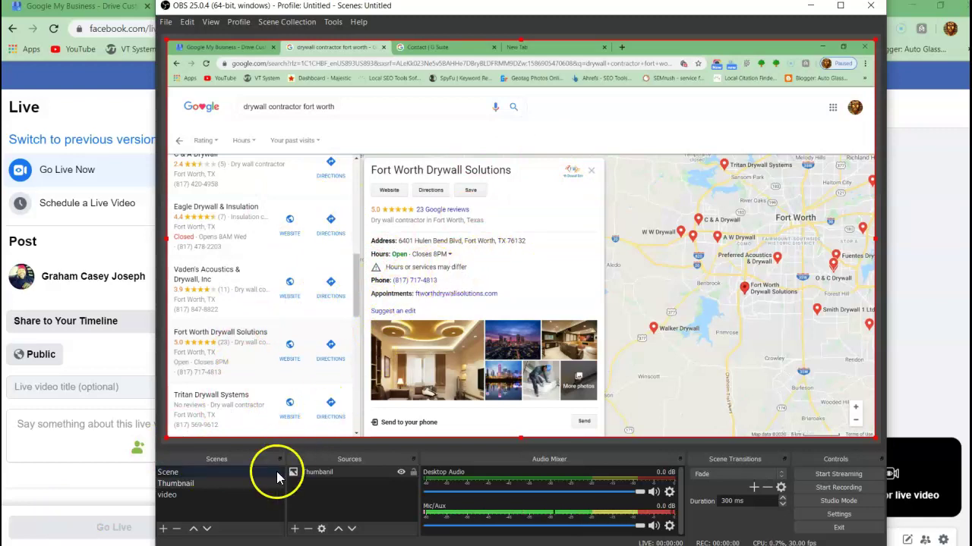
Preview the video scene, return to Thumbnail, and minimise OBS to reveal Live Producer.
left_click(217, 498)
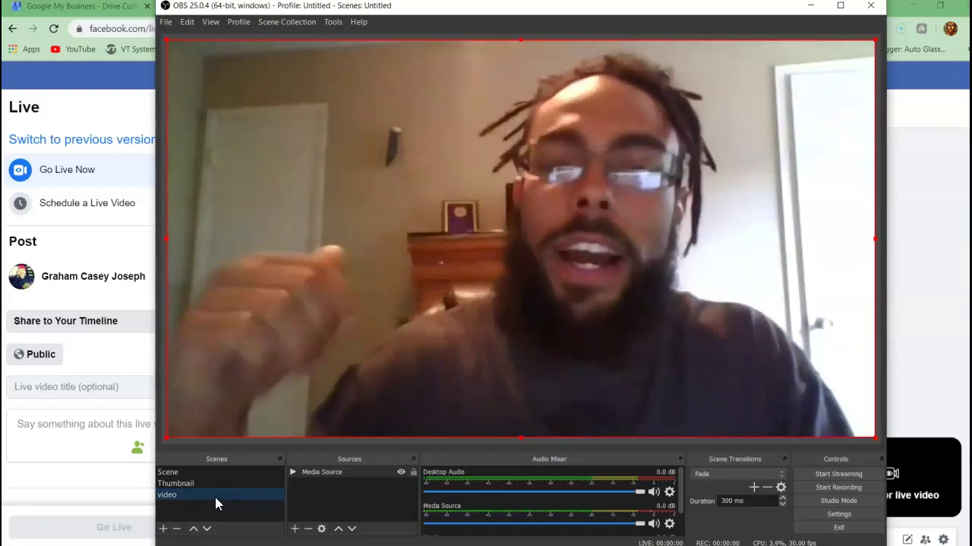
left_click(561, 88)
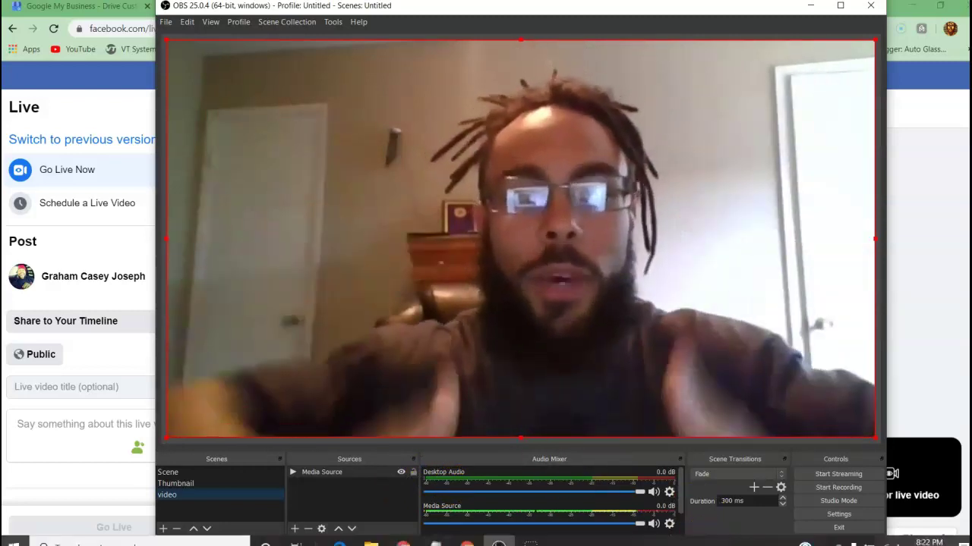
mouse_move(770, 535)
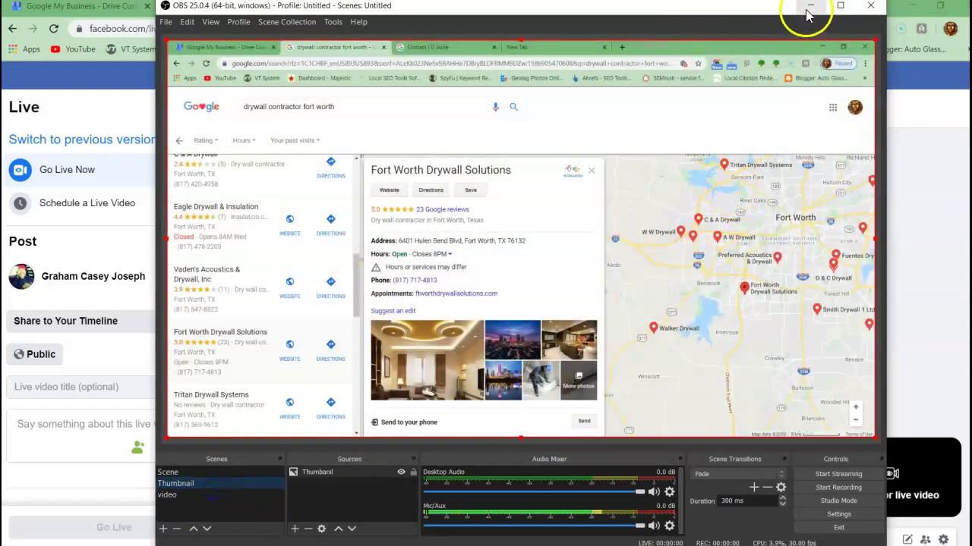
left_click(810, 10)
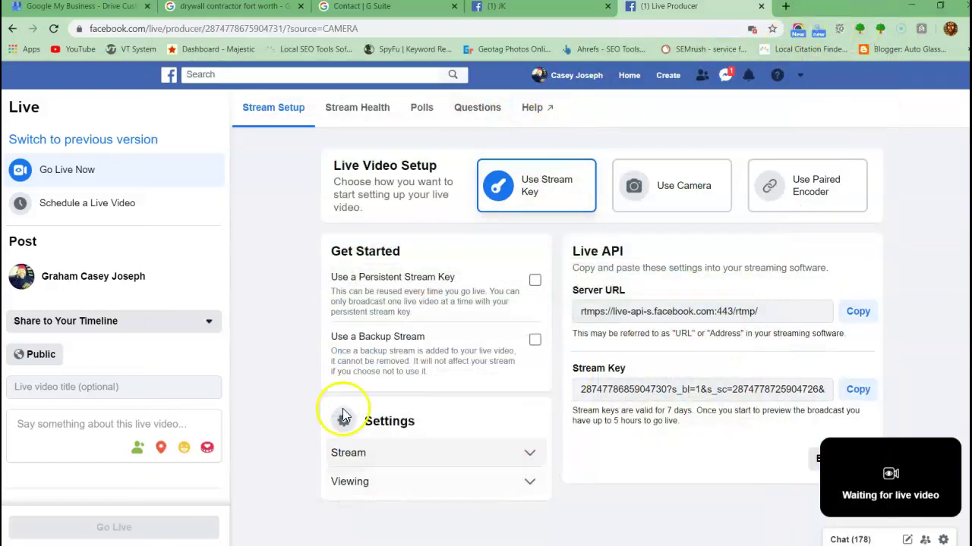
mouse_move(499, 537)
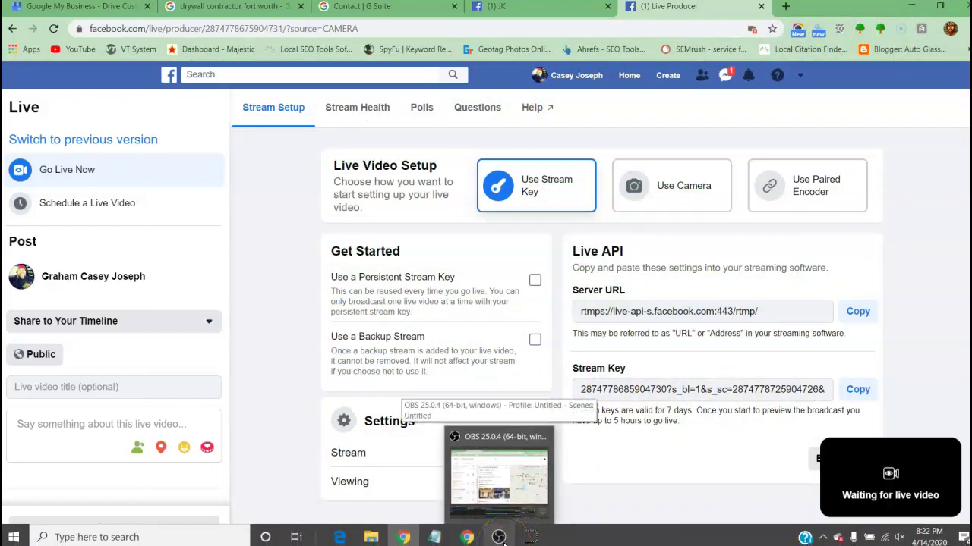
Search Google for 'obsproject' in a new Chrome tab, then minimise Chrome.
left_click(785, 6)
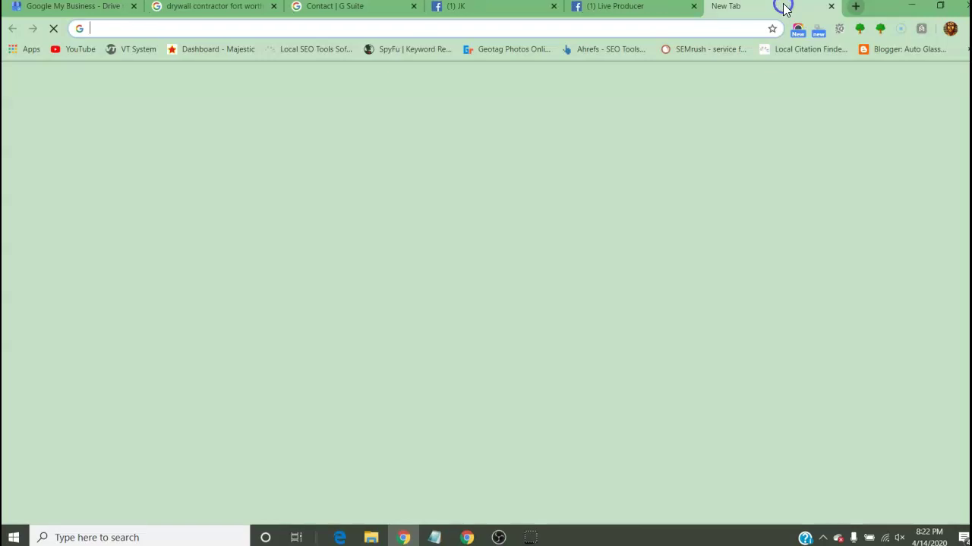
type("obs")
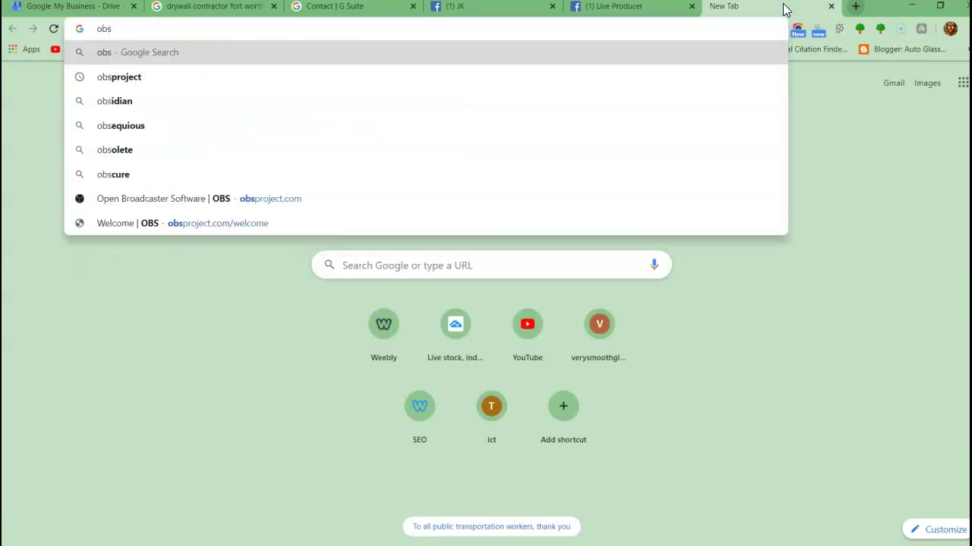
left_click(300, 83)
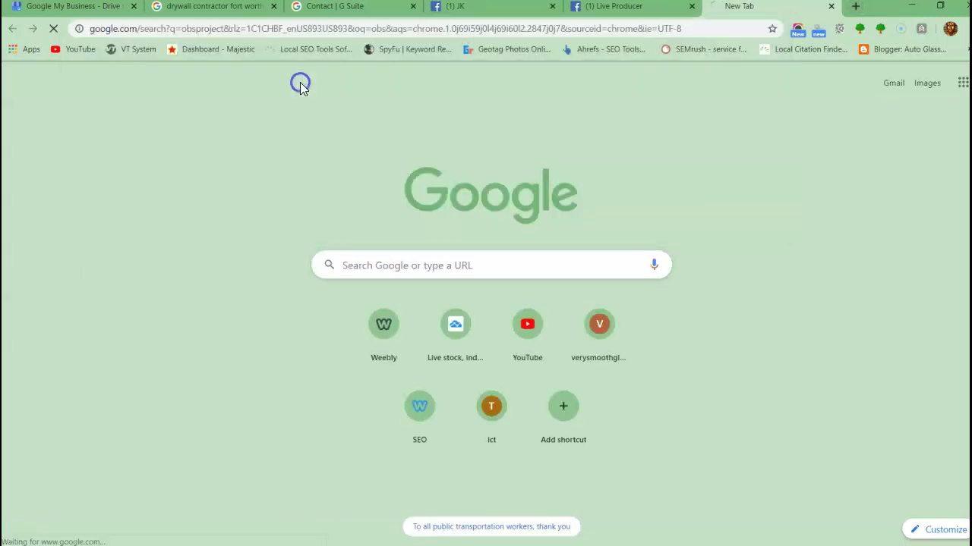
left_click(909, 8)
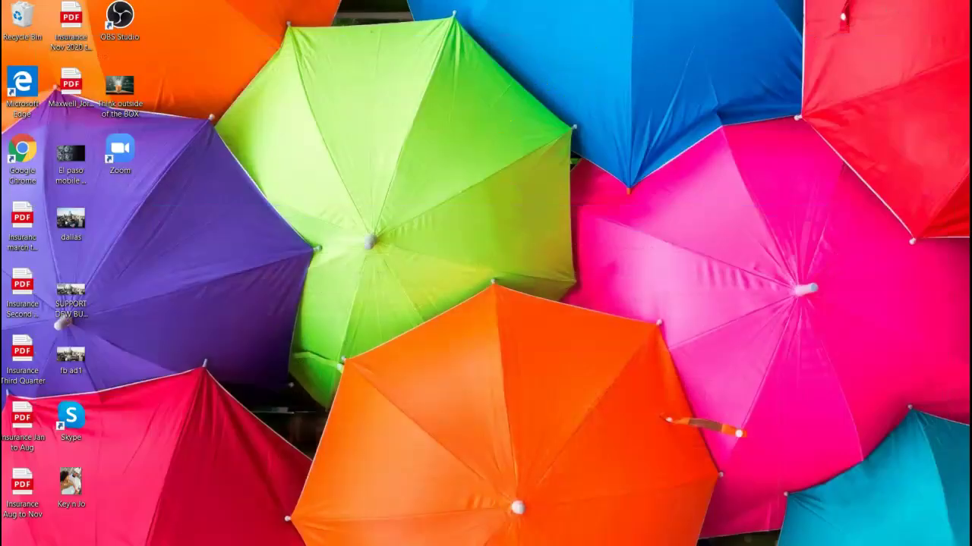